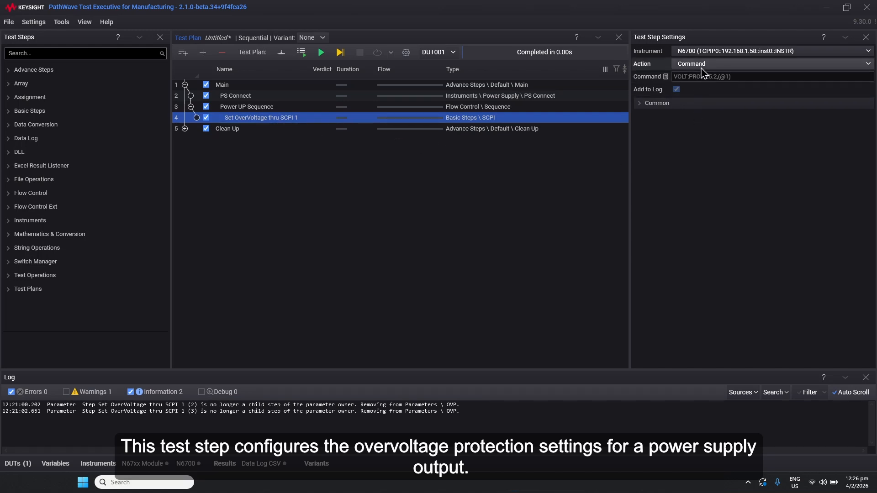
- Add a Number mixin named OVP with the Unit option set to V to the SCPI step
{"action": "left_click", "coordinate": [666, 77]}
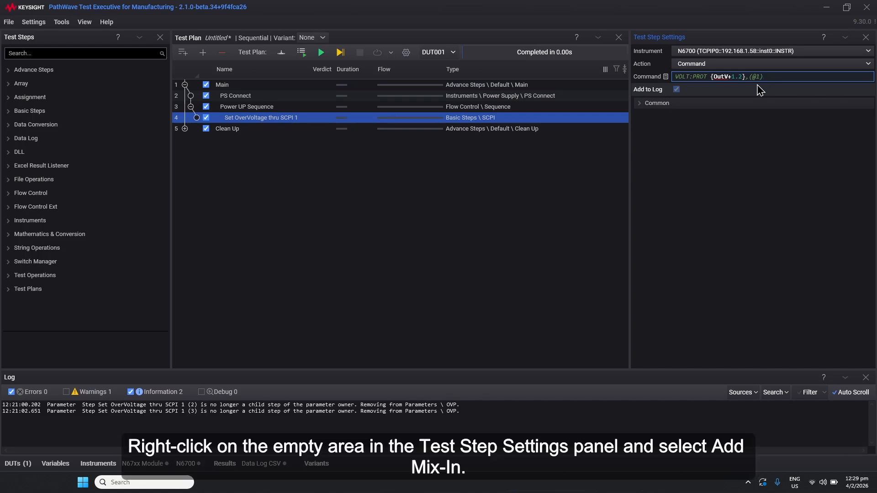
{"action": "right_click", "coordinate": [694, 194]}
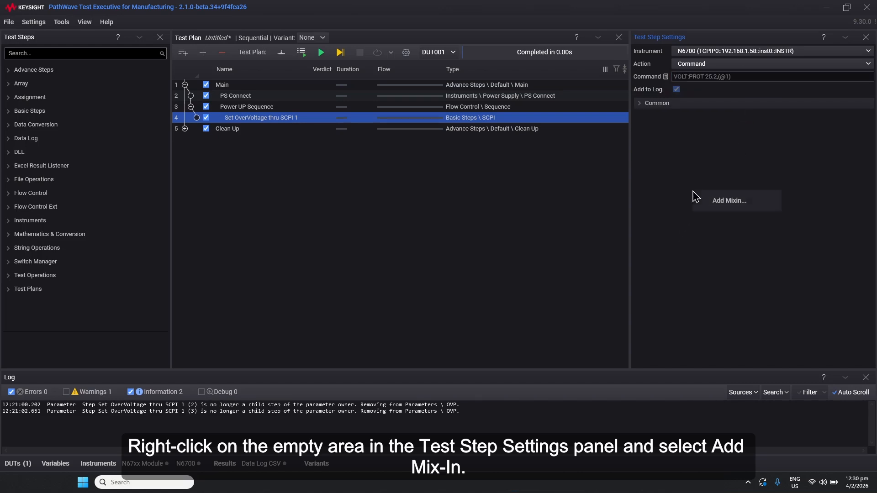
{"action": "left_click", "coordinate": [723, 202]}
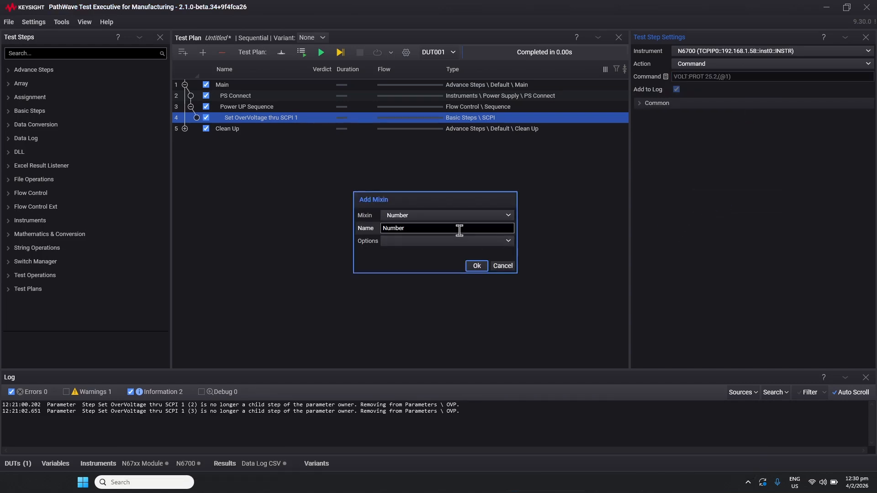
{"action": "double_click", "coordinate": [432, 227]}
{"action": "type", "text": "OVP"}
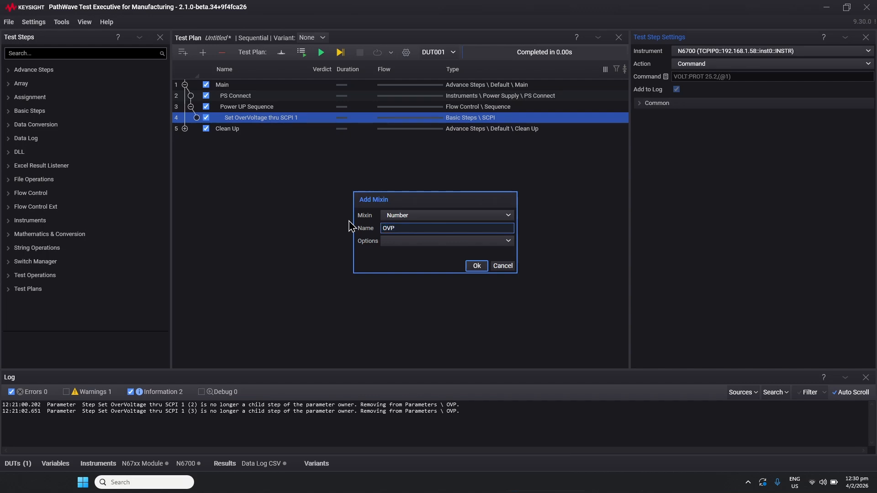
{"action": "left_click", "coordinate": [422, 245]}
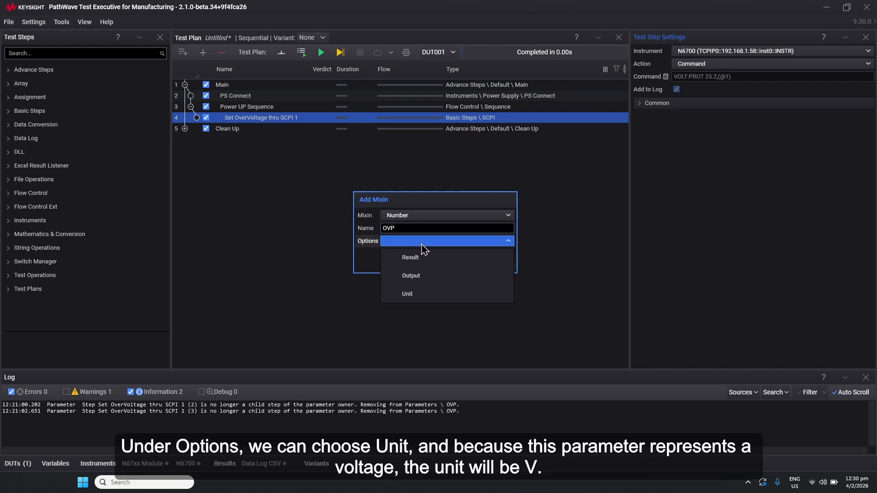
{"action": "left_click", "coordinate": [408, 295]}
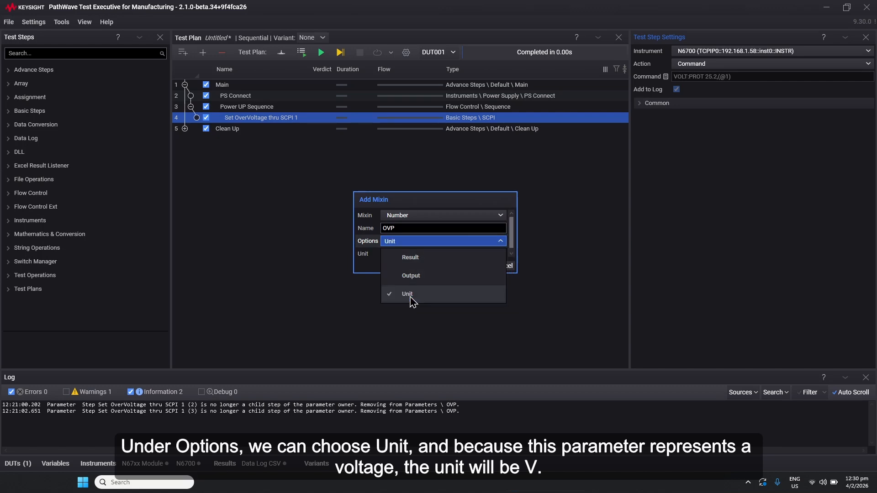
{"action": "left_click", "coordinate": [369, 269]}
{"action": "left_click_drag", "start_coordinate": [394, 255], "coordinate": [361, 257]}
{"action": "type", "text": "V"}
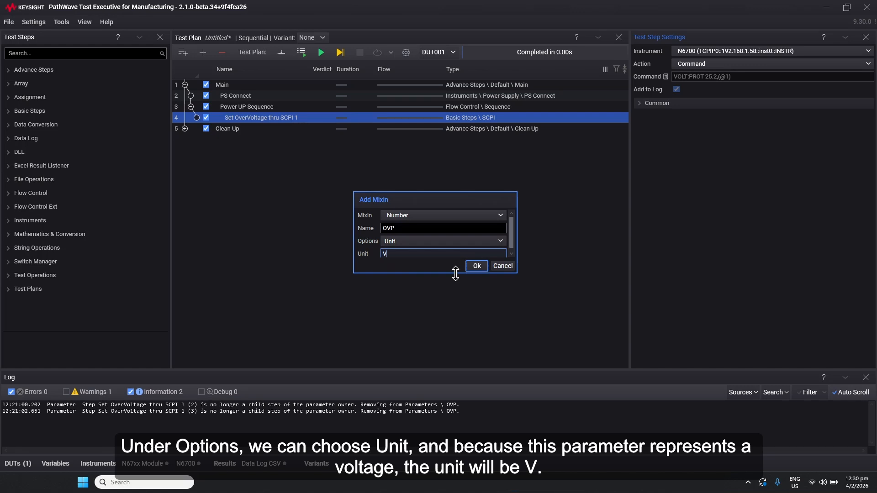
{"action": "left_click", "coordinate": [478, 267]}
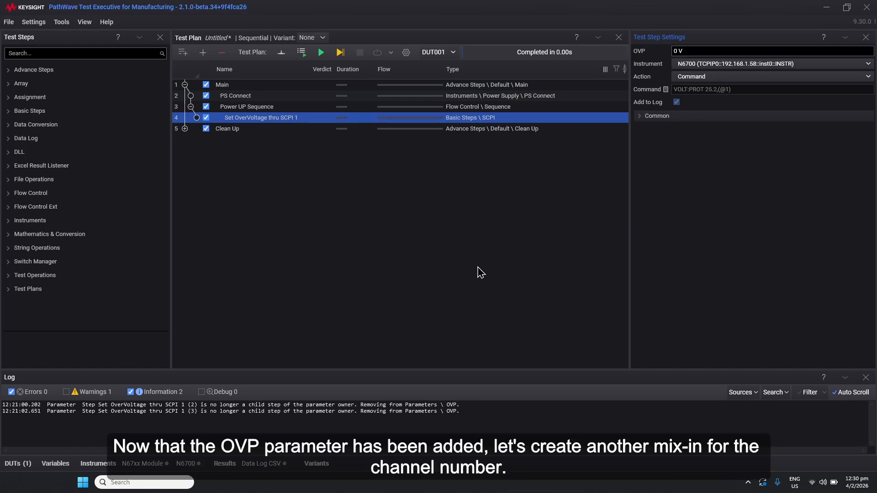
- Add a second Number mixin named Channel to the same step
{"action": "right_click", "coordinate": [722, 204]}
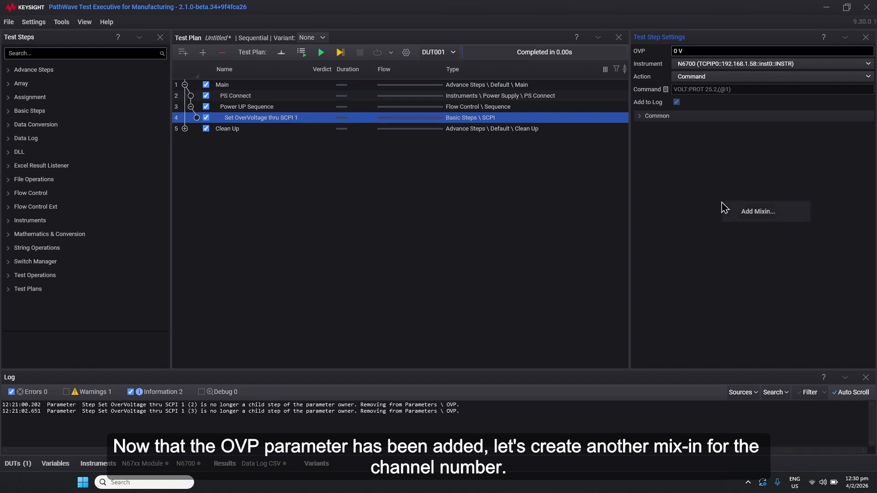
{"action": "left_click", "coordinate": [740, 217]}
{"action": "left_click", "coordinate": [406, 230]}
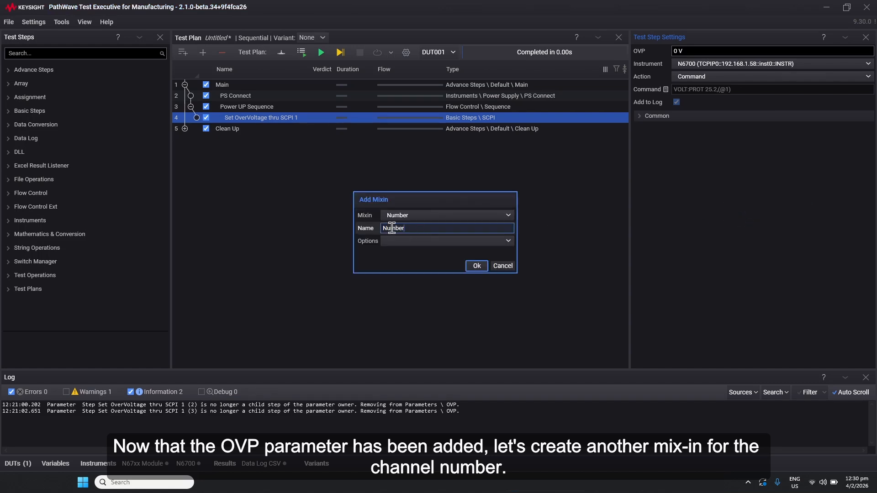
{"action": "left_click_drag", "start_coordinate": [405, 230], "coordinate": [355, 231]}
{"action": "type", "text": "Channel"}
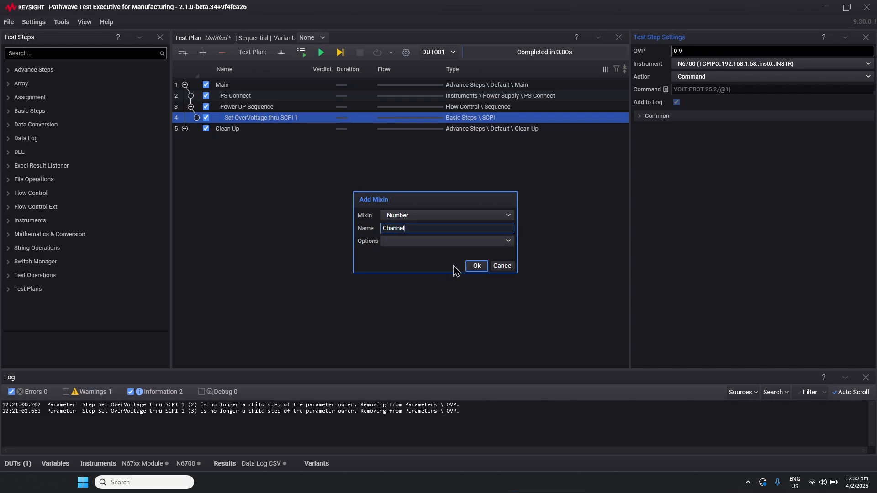
{"action": "left_click", "coordinate": [476, 269]}
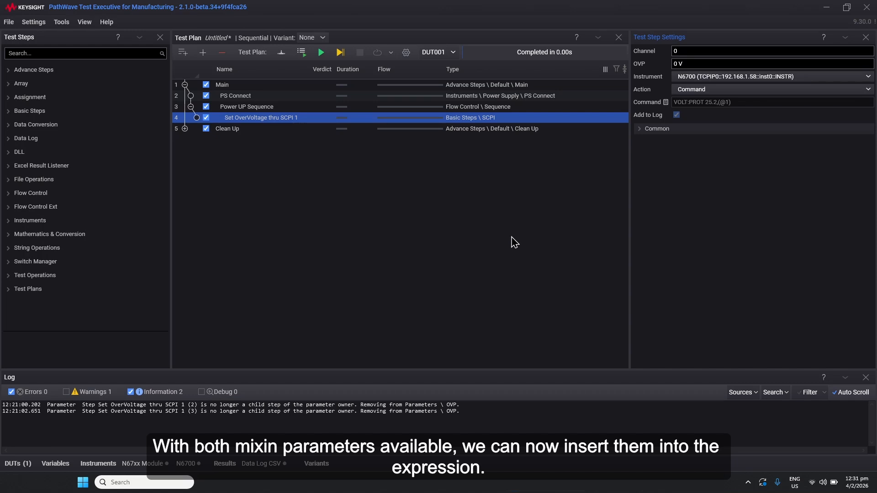
- In the Command expression, replace the 1.2 offset with the OVP mixin, giving {OutV+OVP}
{"action": "left_click", "coordinate": [666, 102]}
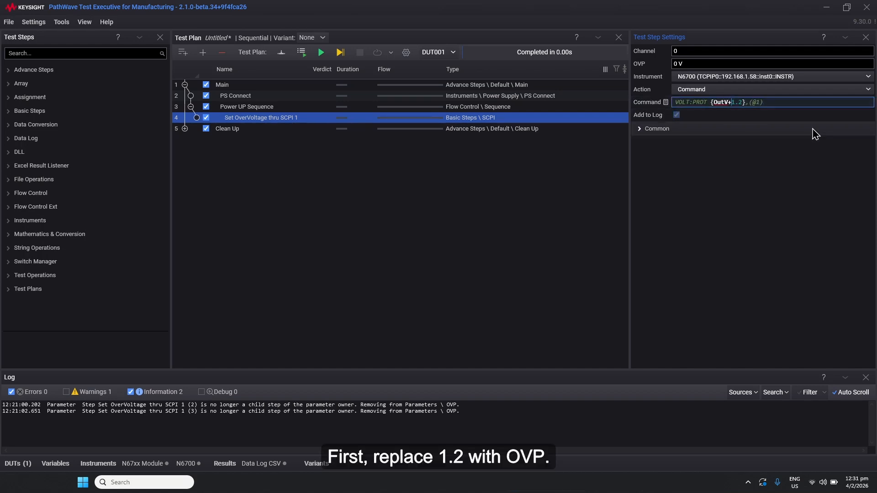
{"action": "type", "text": "OV{"}
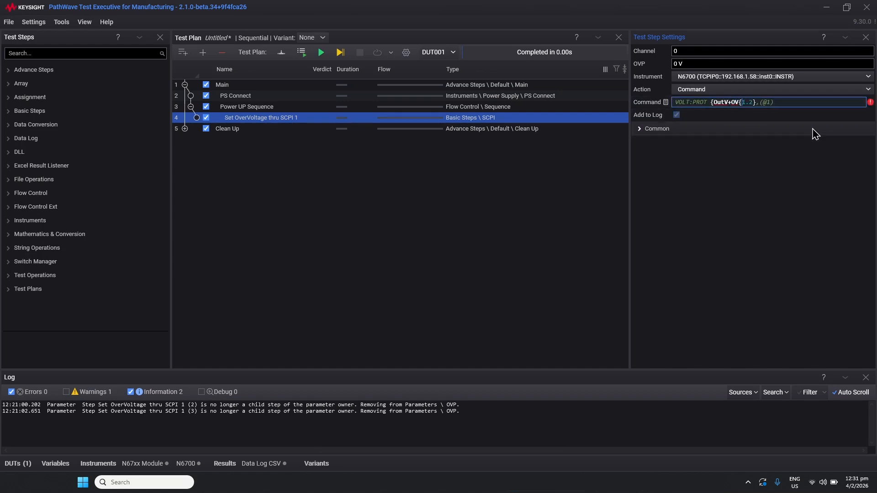
{"action": "key", "text": "Delete"}
{"action": "key", "text": "Delete"}
{"action": "key", "text": "Delete"}
{"action": "key", "text": "Delete"}
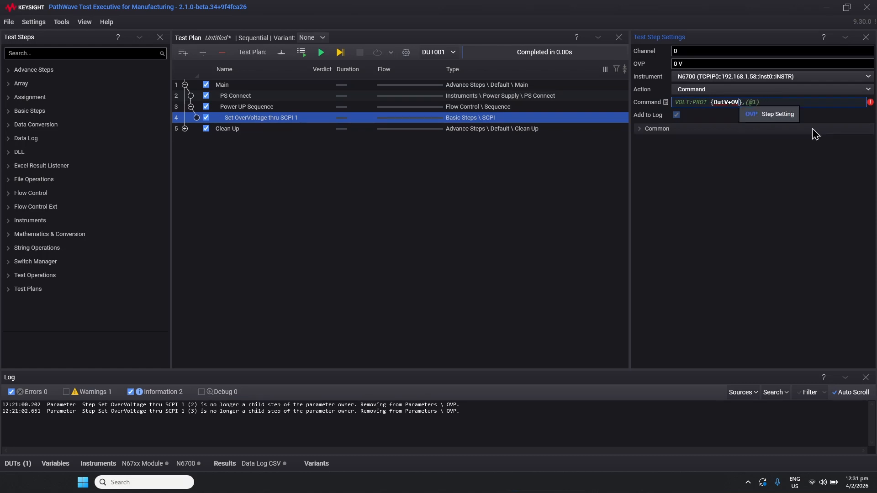
{"action": "type", "text": "P"}
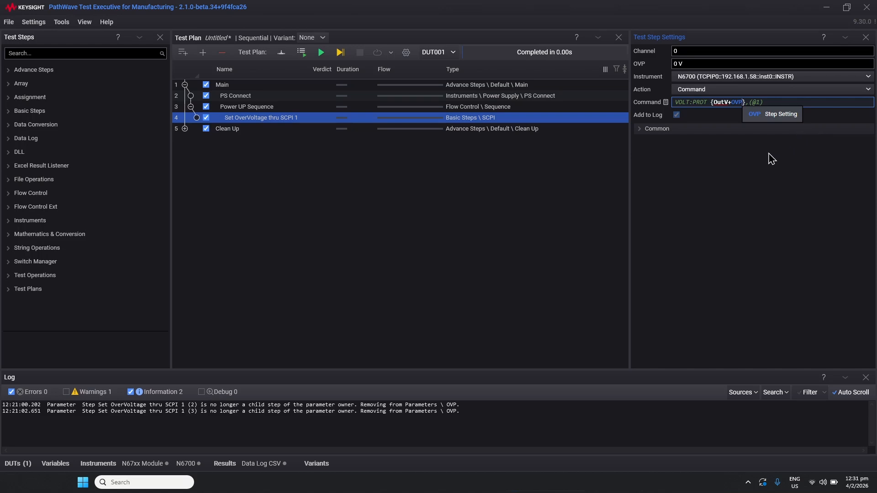
- Replace the channel number 1 in the Command expression with {Channel}, making it (@{Channel})
{"action": "left_click", "coordinate": [759, 102]}
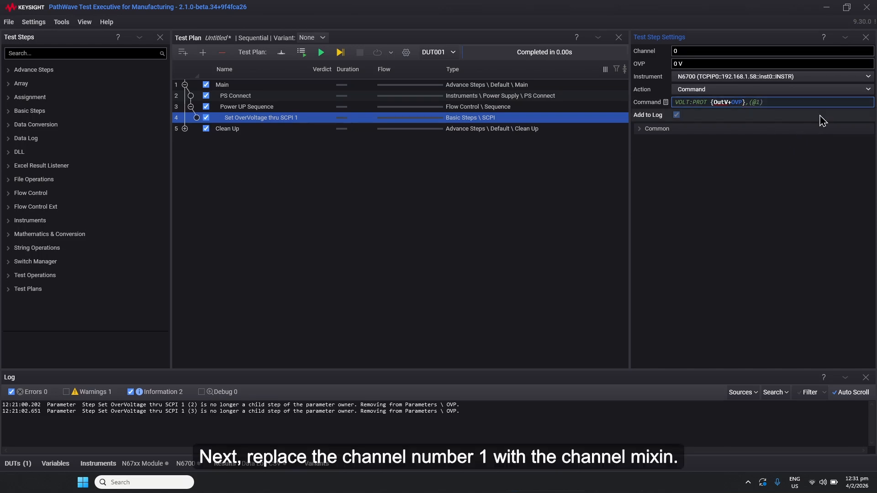
{"action": "key", "text": "BackSpace"}
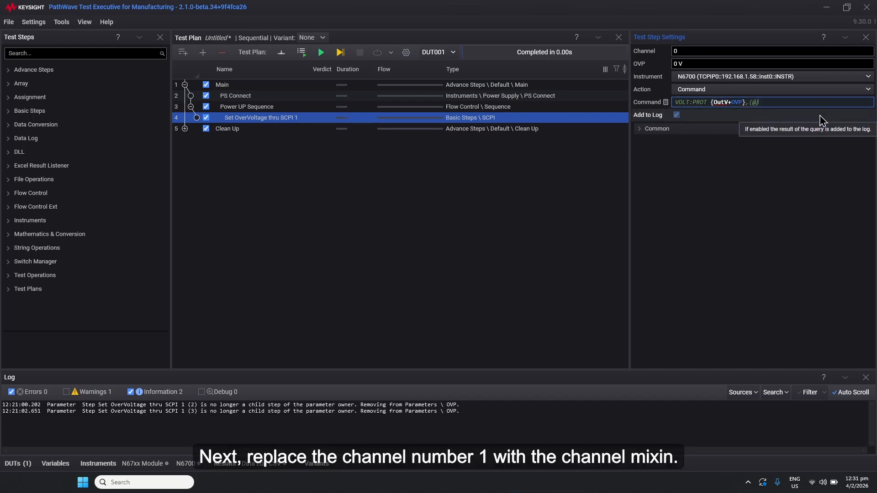
{"action": "type", "text": "{Channe"}
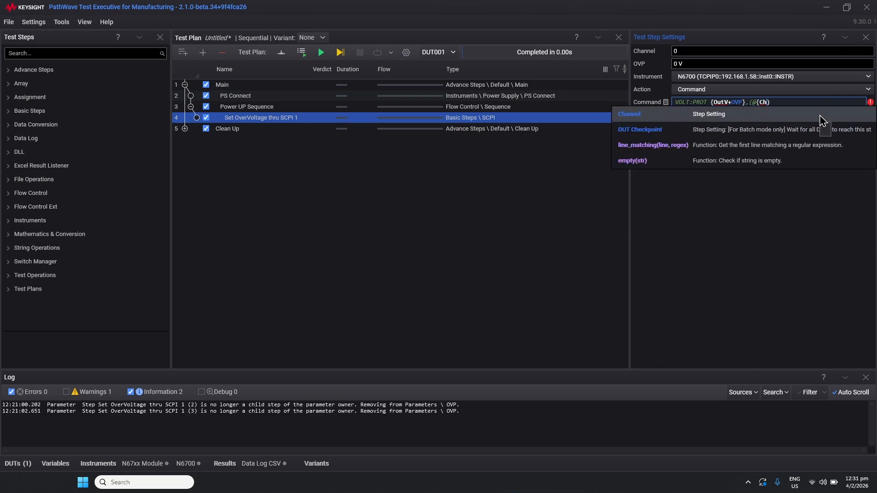
{"action": "type", "text": "l"}
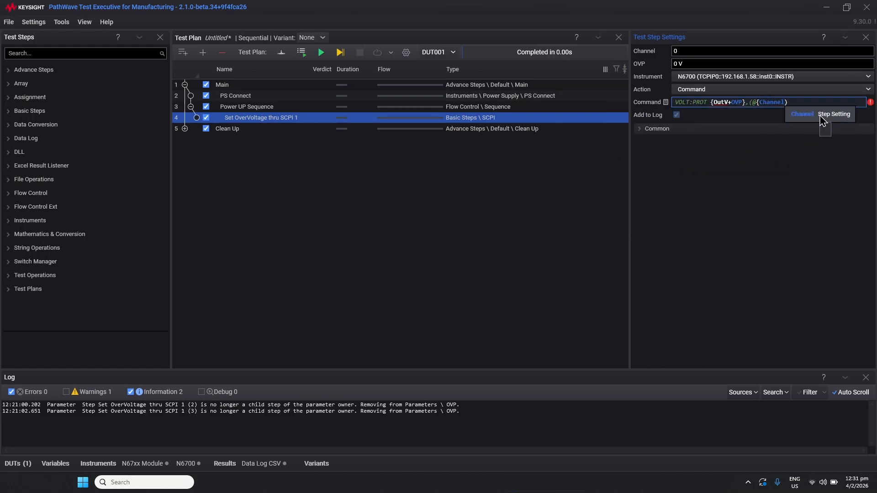
{"action": "type", "text": "}"}
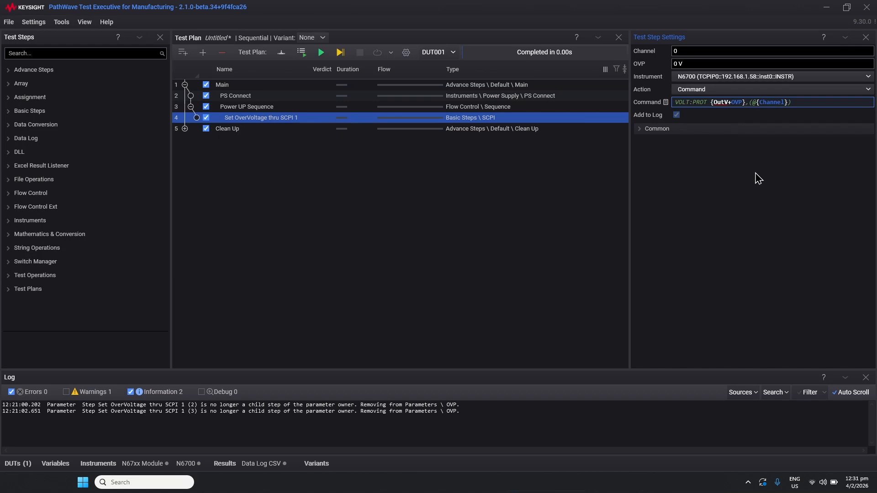
{"action": "left_click", "coordinate": [697, 141]}
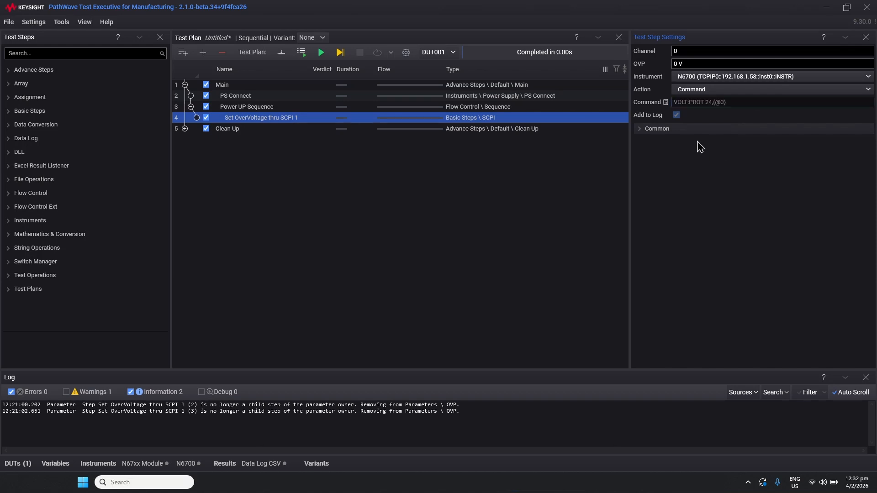
- Set the OVP mixin to 1.2 V and the Channel mixin to 1
{"action": "left_click", "coordinate": [691, 64]}
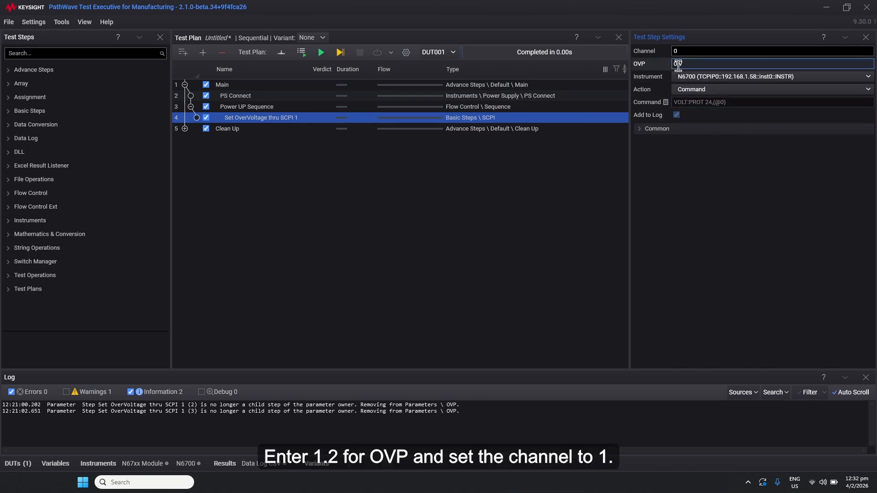
{"action": "type", "text": "1.2"}
{"action": "left_click", "coordinate": [681, 49]}
{"action": "type", "text": "1"}
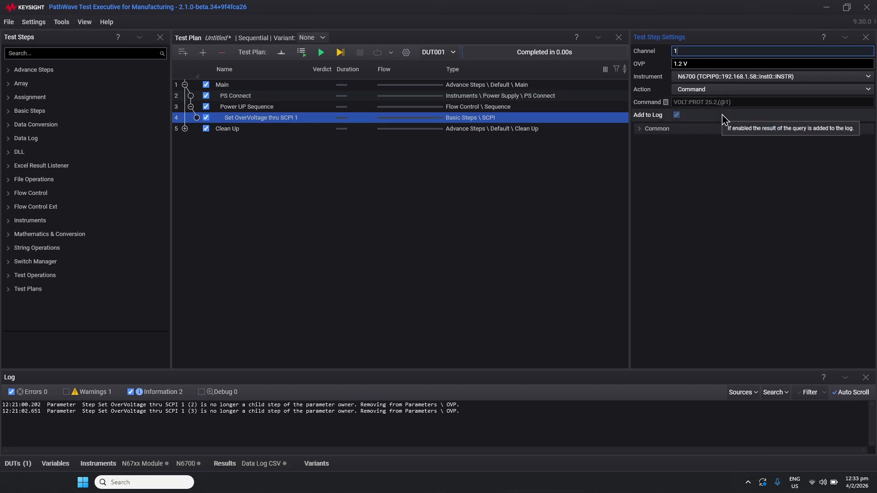
- Change the Channel mixin to 3 and the OVP mixin to 5 V
{"action": "left_click_drag", "start_coordinate": [686, 51], "coordinate": [649, 53]}
{"action": "type", "text": "3"}
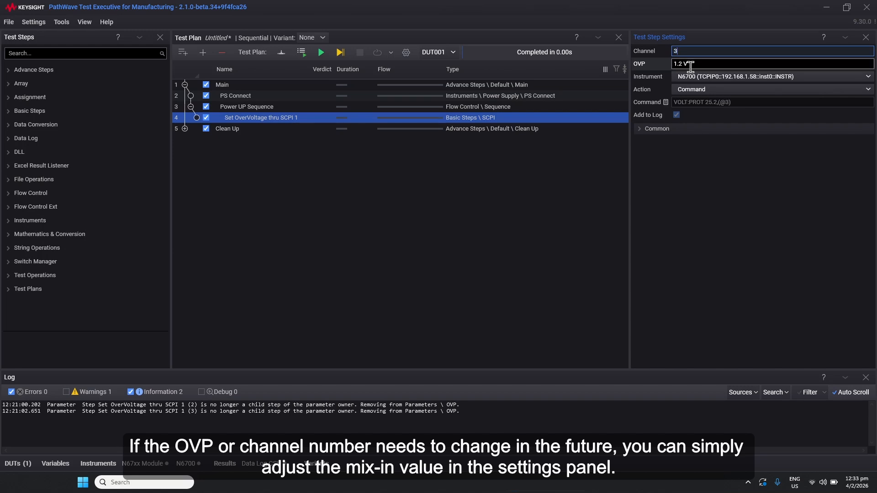
{"action": "key", "text": "Tab"}
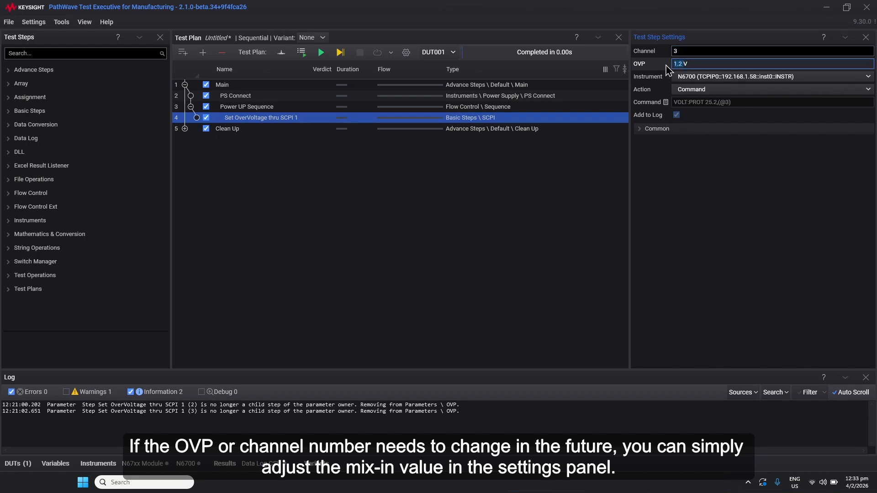
{"action": "type", "text": "5"}
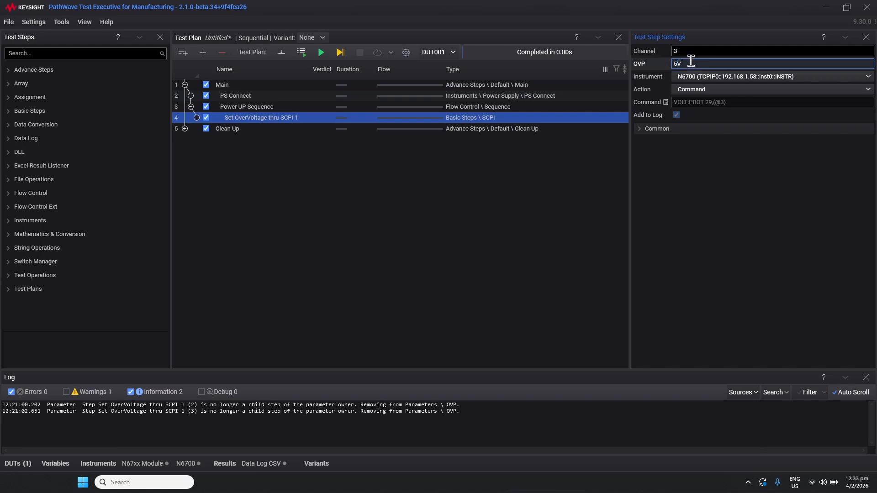
- Set the OVP mixin back to 1.2 V and the Channel mixin back to 1
{"action": "left_click", "coordinate": [691, 62]}
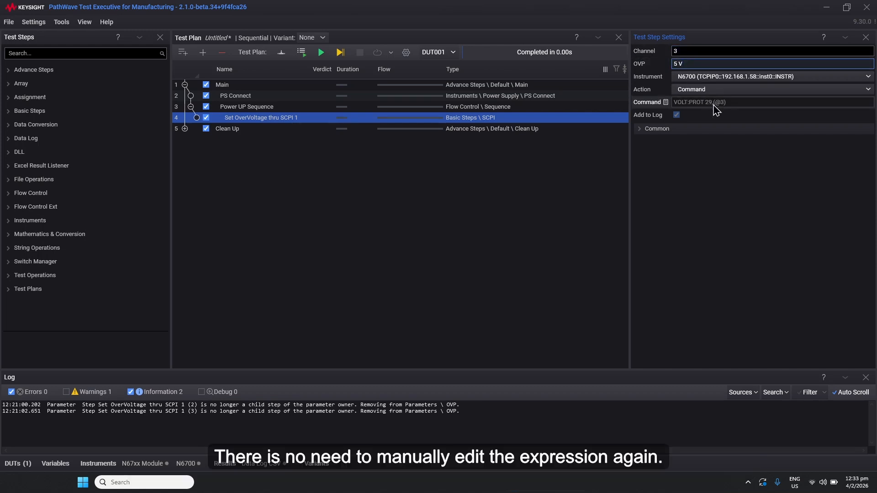
{"action": "left_click_drag", "start_coordinate": [679, 63], "coordinate": [670, 64]}
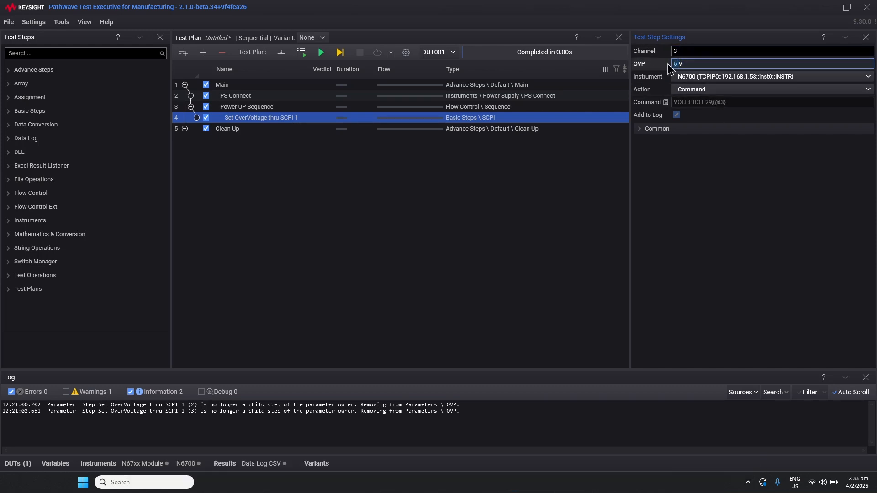
{"action": "type", "text": "1.2V"}
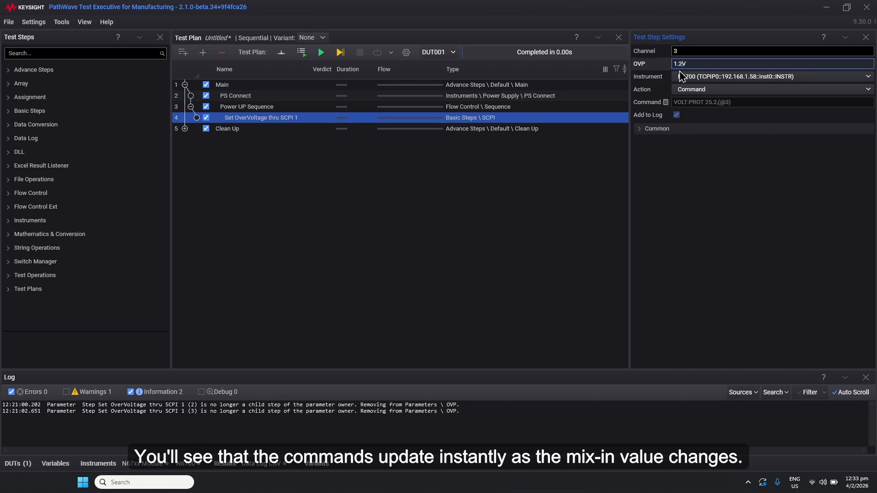
{"action": "left_click", "coordinate": [677, 52]}
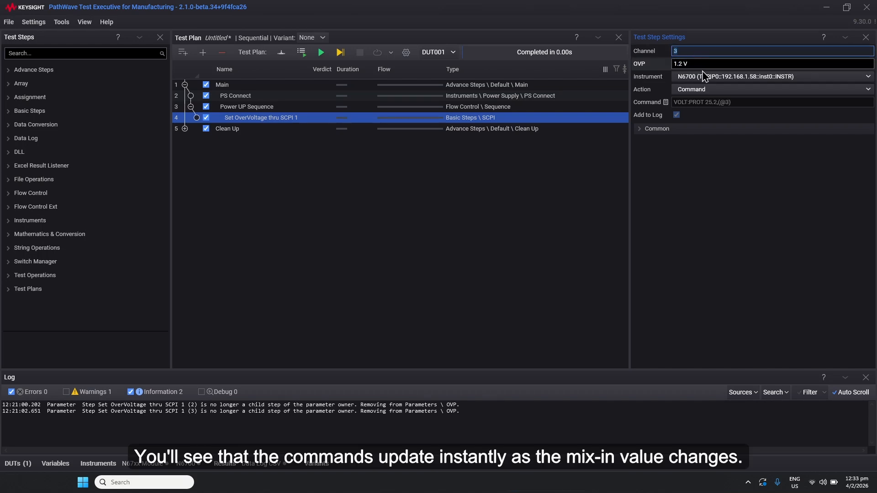
{"action": "type", "text": "1"}
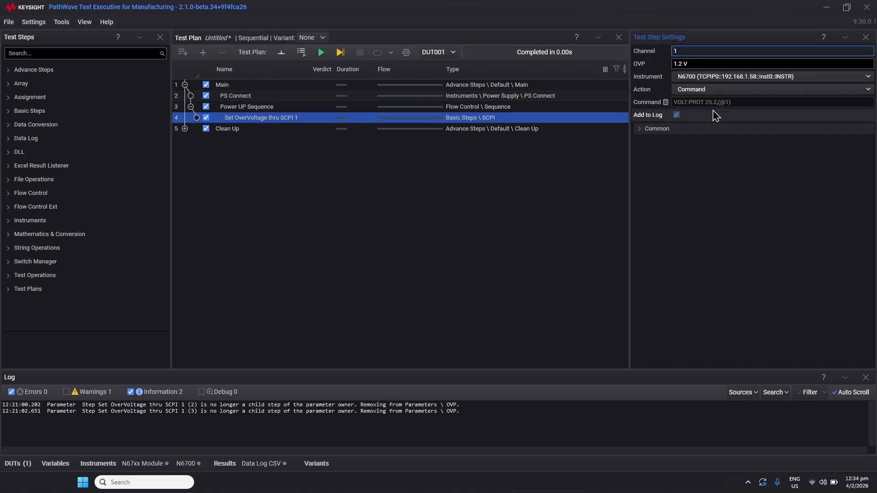
- Copy the Set OverVoltage thru SCPI 1 step and paste a duplicate of it into the test plan
{"action": "right_click", "coordinate": [266, 118]}
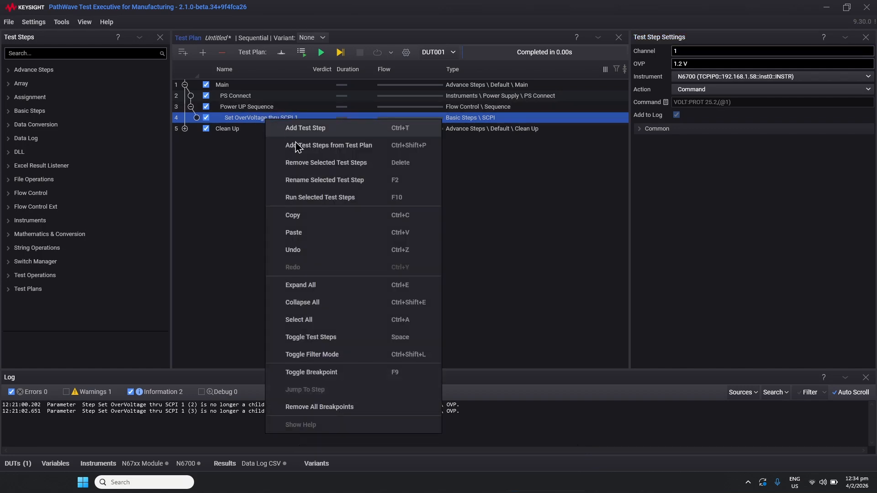
{"action": "left_click", "coordinate": [309, 219]}
{"action": "right_click", "coordinate": [289, 119]}
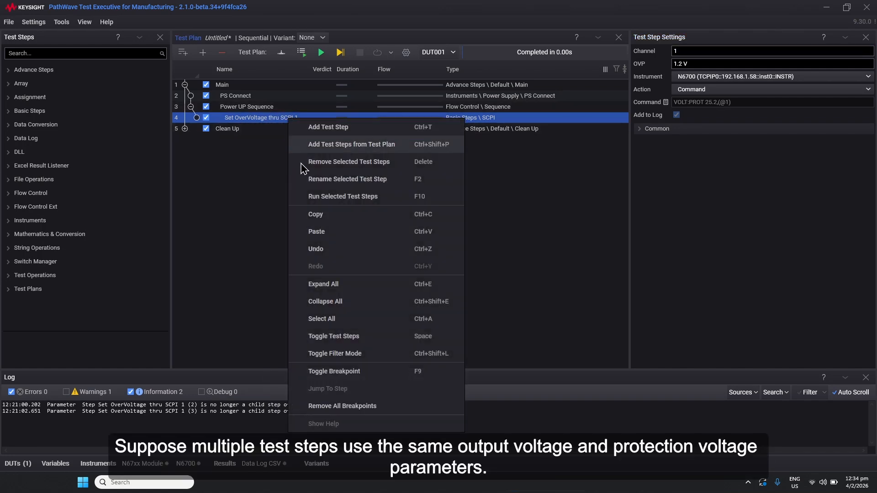
{"action": "left_click", "coordinate": [329, 238]}
{"action": "right_click", "coordinate": [309, 193]}
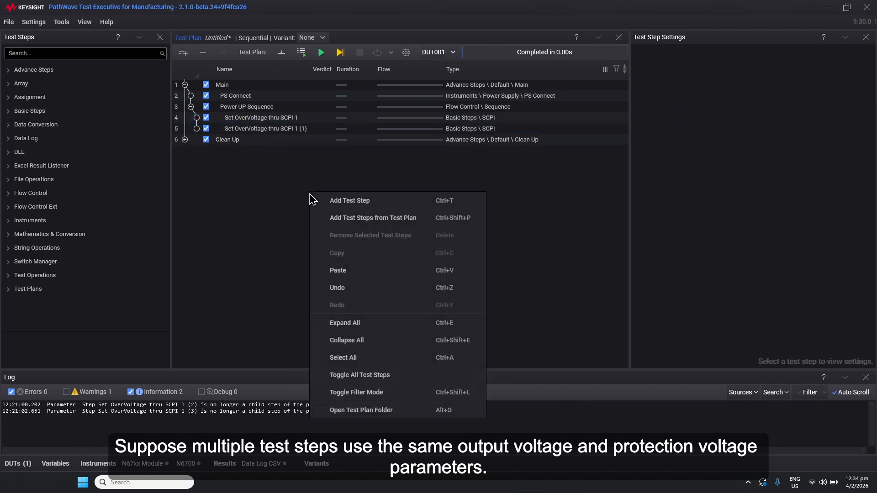
- Paste a second duplicate of the Set OverVoltage thru SCPI 1 step into the Power UP Sequence
{"action": "left_click", "coordinate": [345, 275]}
{"action": "left_click_drag", "start_coordinate": [280, 151], "coordinate": [297, 136]}
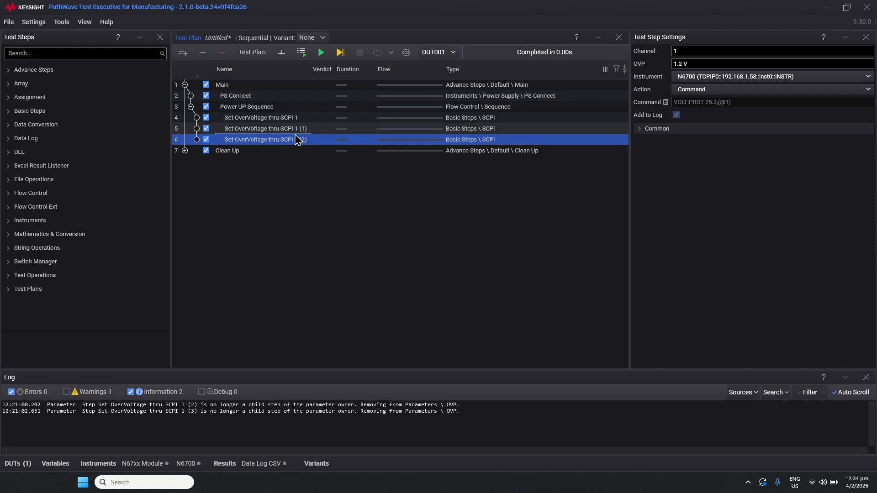
- Set the Channel to 2 on the first duplicate step and to 3 on the second duplicate step
{"action": "left_click", "coordinate": [297, 132]}
{"action": "left_click", "coordinate": [655, 56]}
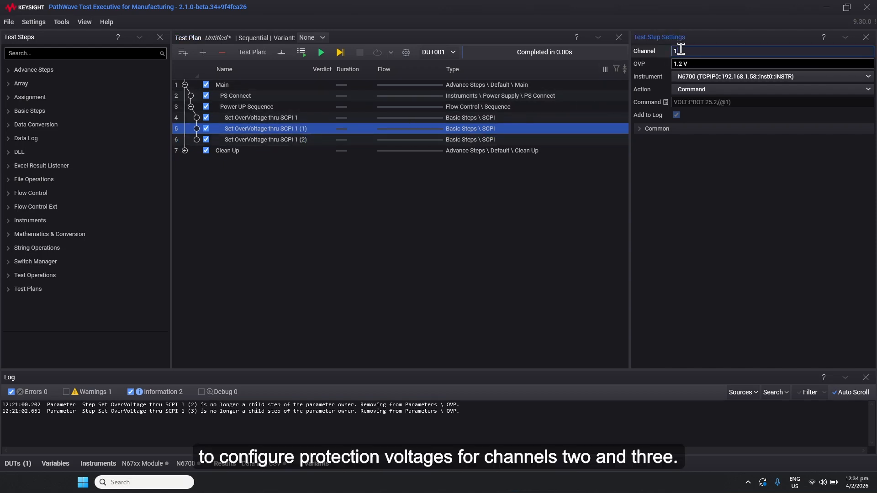
{"action": "left_click", "coordinate": [297, 140]}
{"action": "double_click", "coordinate": [681, 50]}
{"action": "type", "text": "3"}
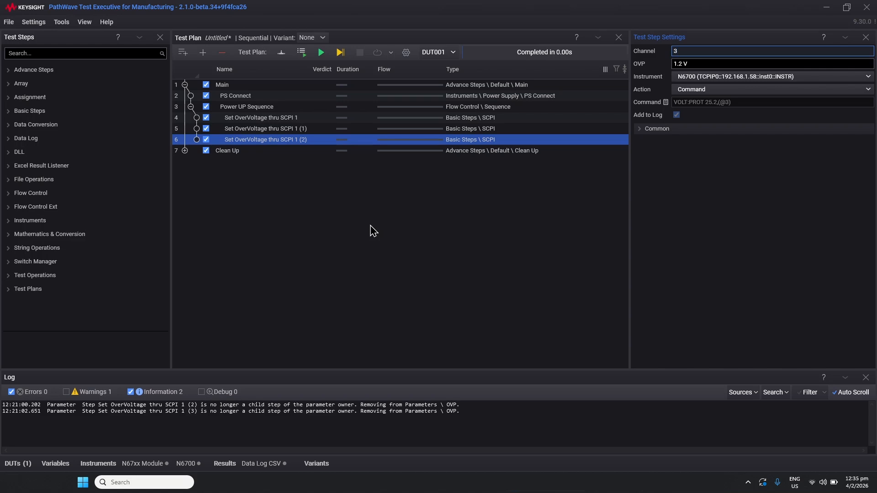
- Parameterize the OVP setting on the parent for all three Set OverVoltage thru SCPI steps
{"action": "right_click", "coordinate": [660, 64]}
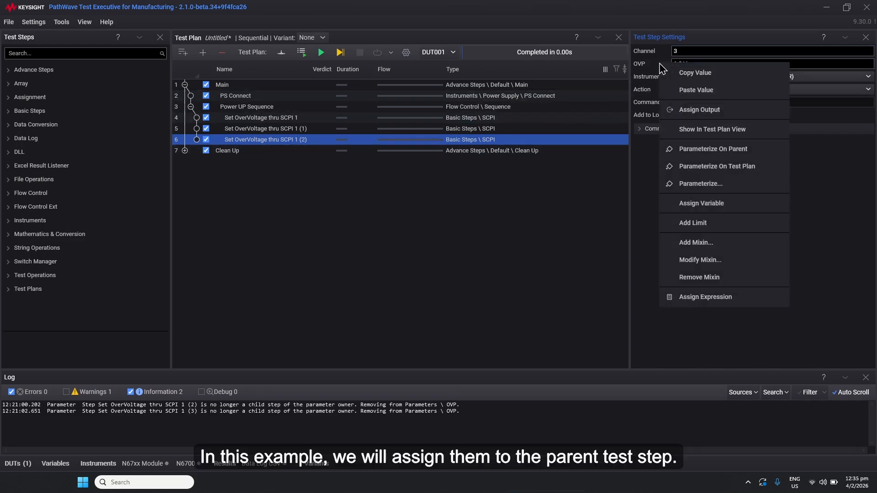
{"action": "left_click", "coordinate": [706, 149]}
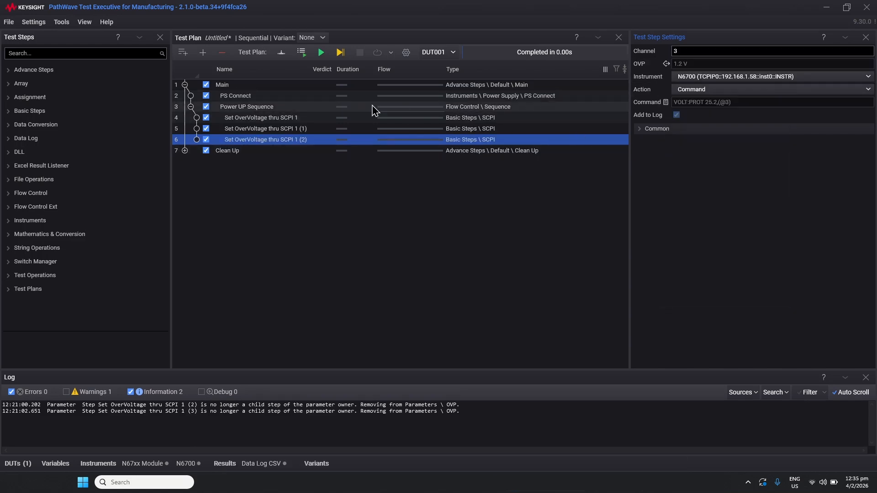
{"action": "left_click", "coordinate": [281, 129]}
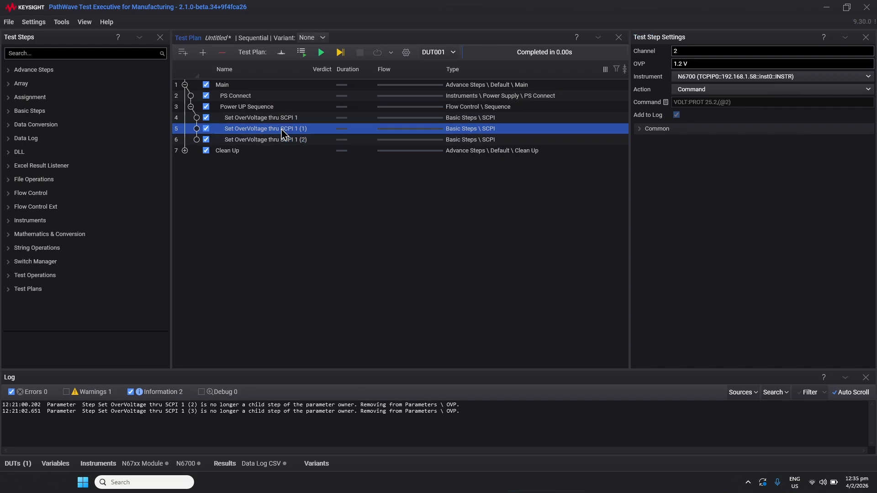
{"action": "right_click", "coordinate": [662, 66]}
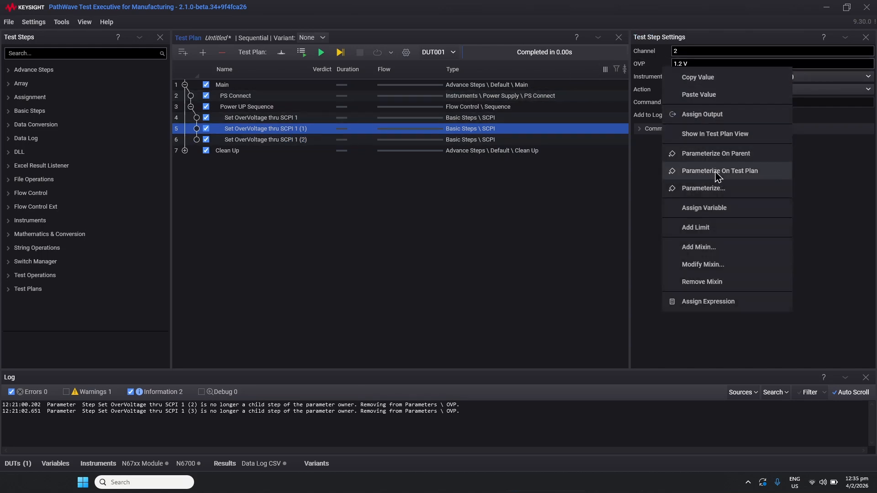
{"action": "left_click", "coordinate": [717, 156]}
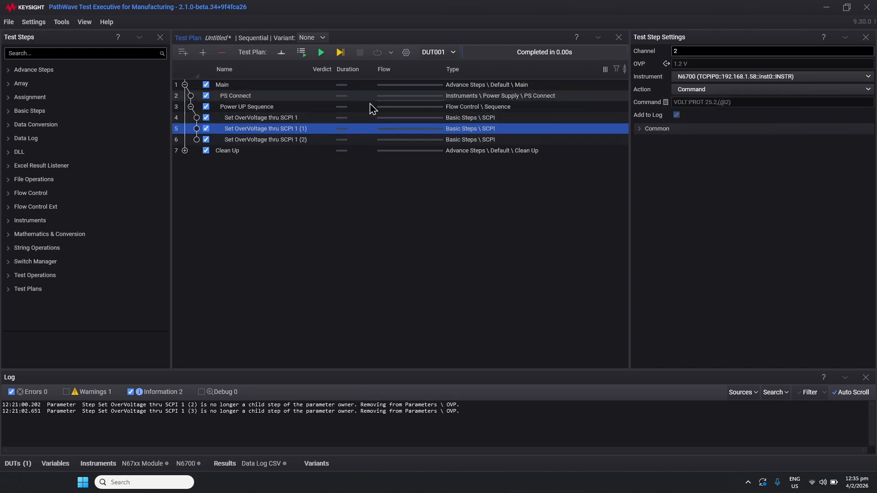
{"action": "left_click", "coordinate": [270, 118]}
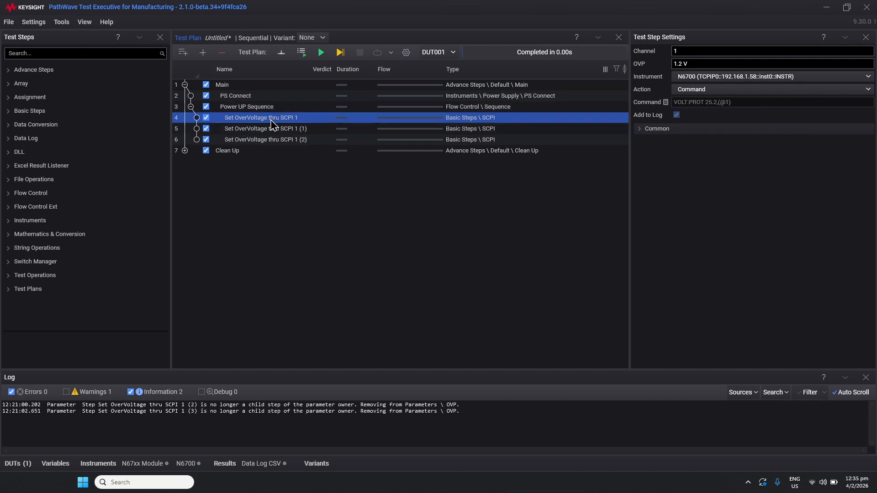
{"action": "right_click", "coordinate": [661, 66]}
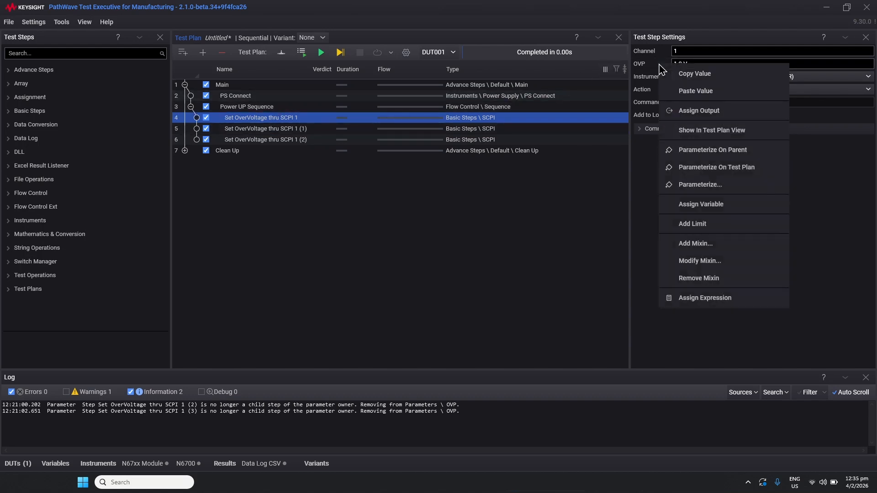
{"action": "left_click", "coordinate": [695, 157]}
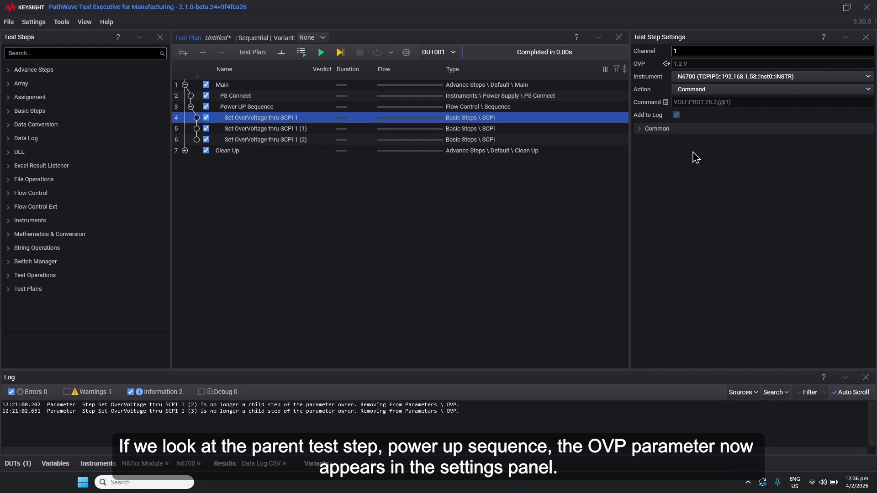
- Set the OVP parameter of the Power UP Sequence step to 5 V
{"action": "left_click", "coordinate": [254, 108]}
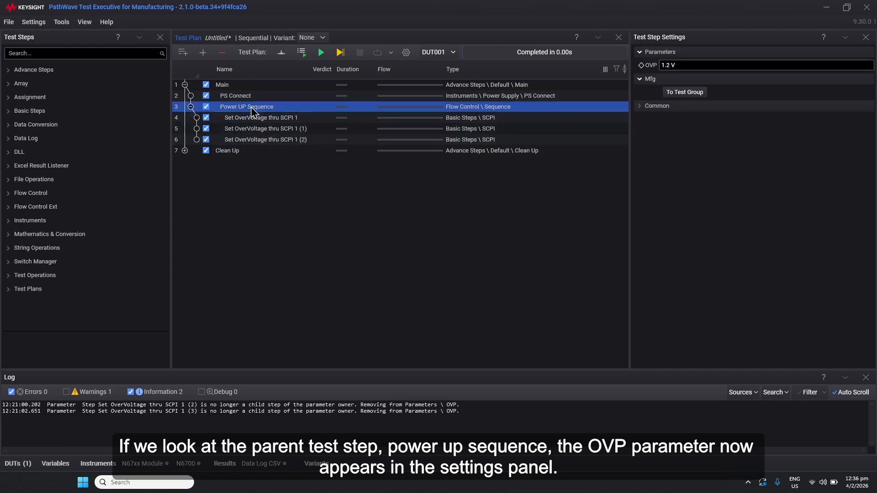
{"action": "left_click", "coordinate": [688, 66]}
{"action": "left_click_drag", "start_coordinate": [670, 66], "coordinate": [653, 68]}
{"action": "type", "text": "5"}
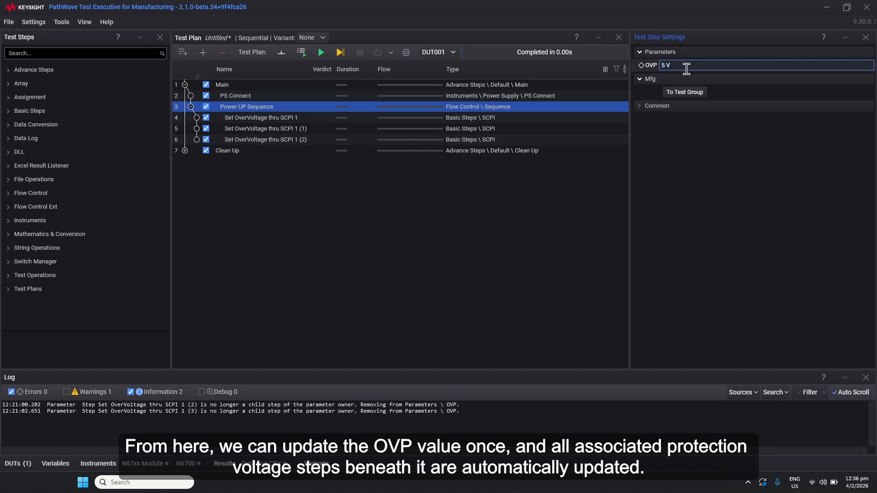
- Inspect each of the three overvoltage steps' OVP values and commands
{"action": "left_click", "coordinate": [250, 119]}
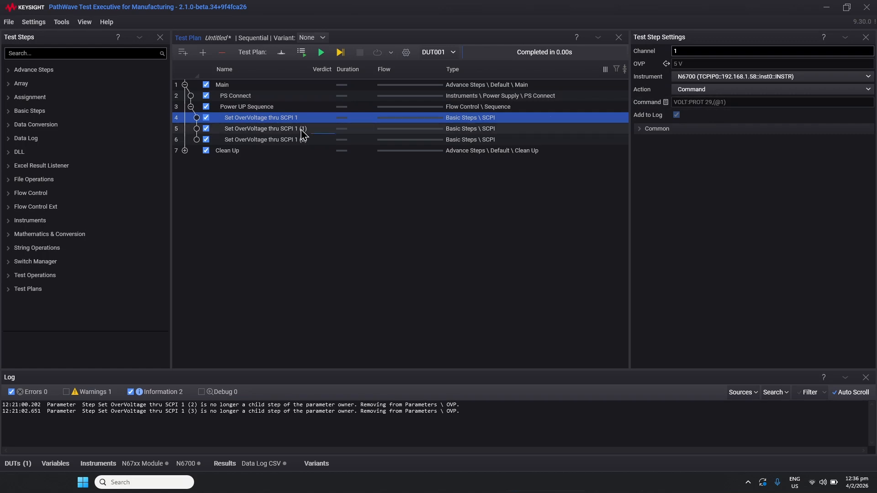
{"action": "left_click", "coordinate": [377, 130]}
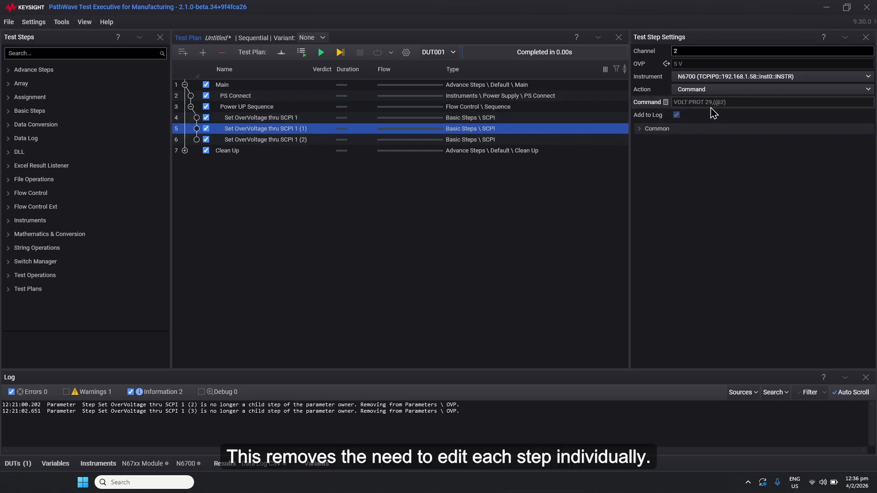
{"action": "left_click", "coordinate": [276, 143]}
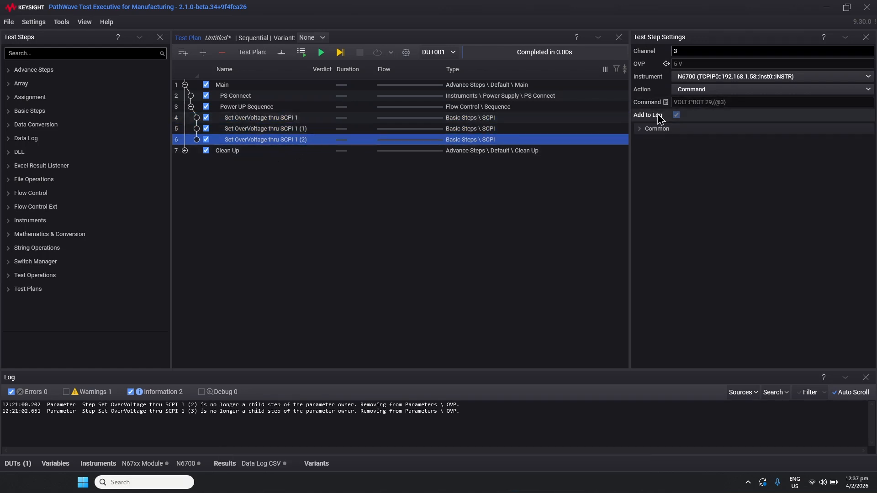